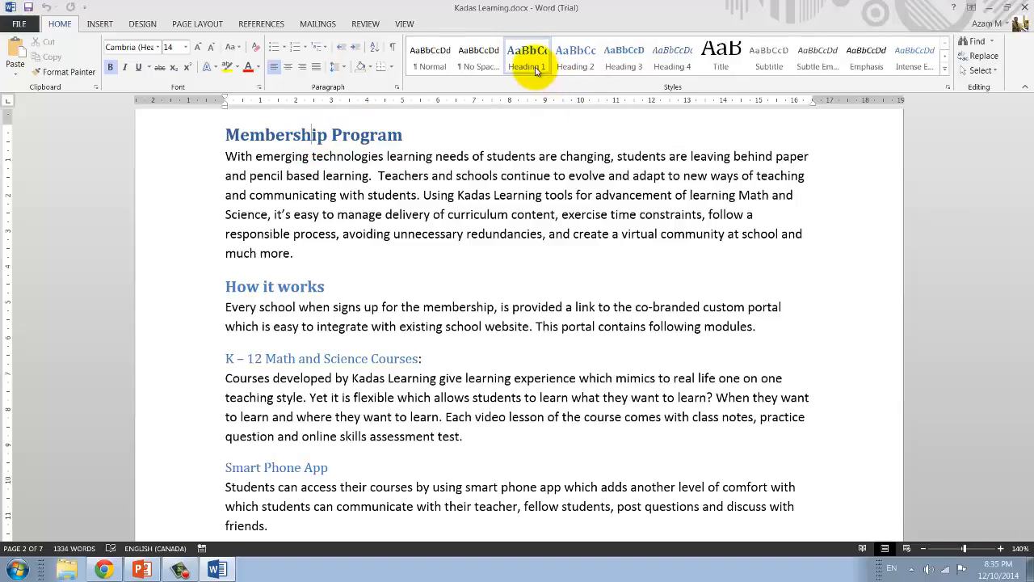
Check which styles the headings and body paragraphs of the Membership Program section use
double_click(396, 178)
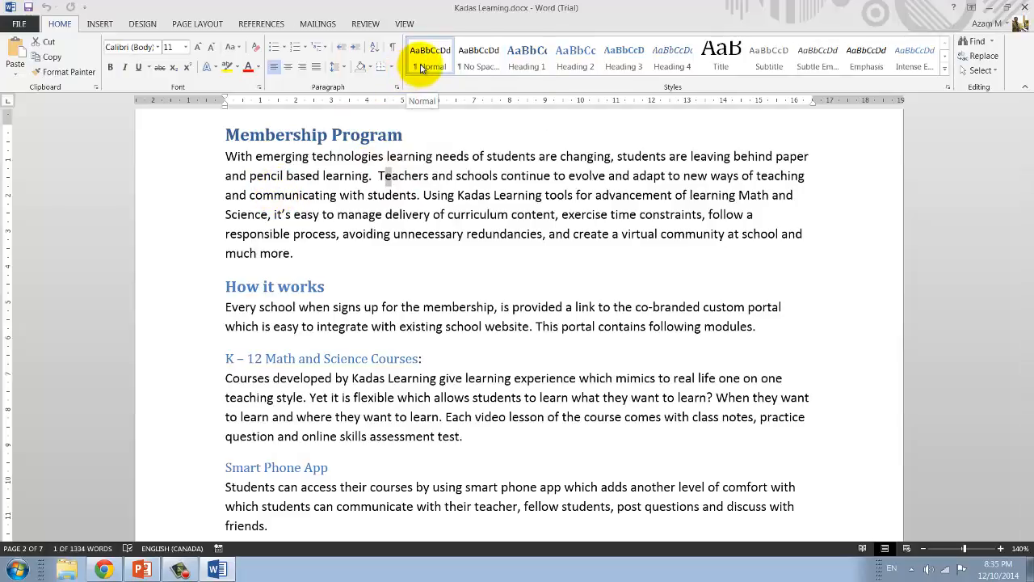
left_click(258, 289)
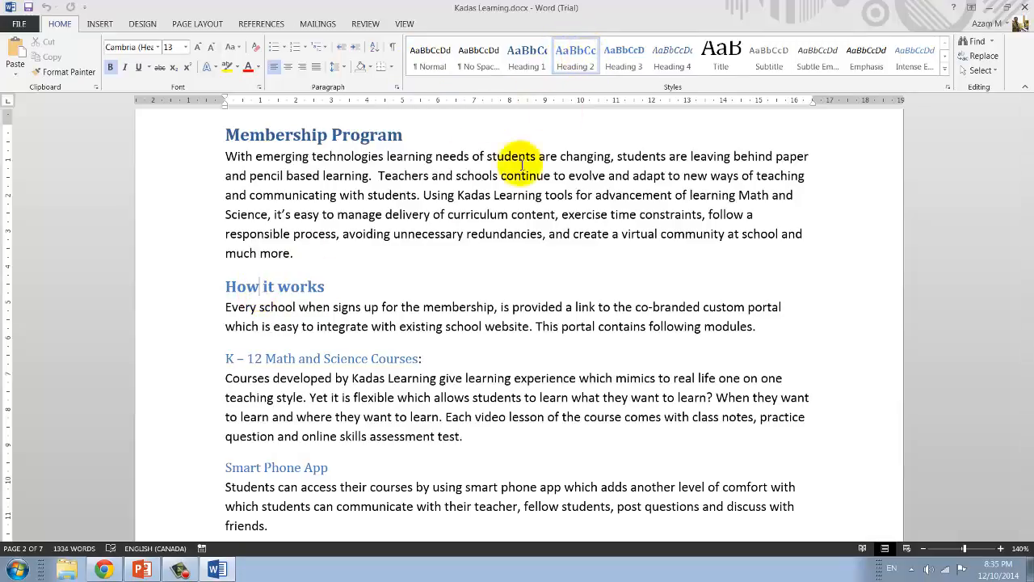
left_click(401, 309)
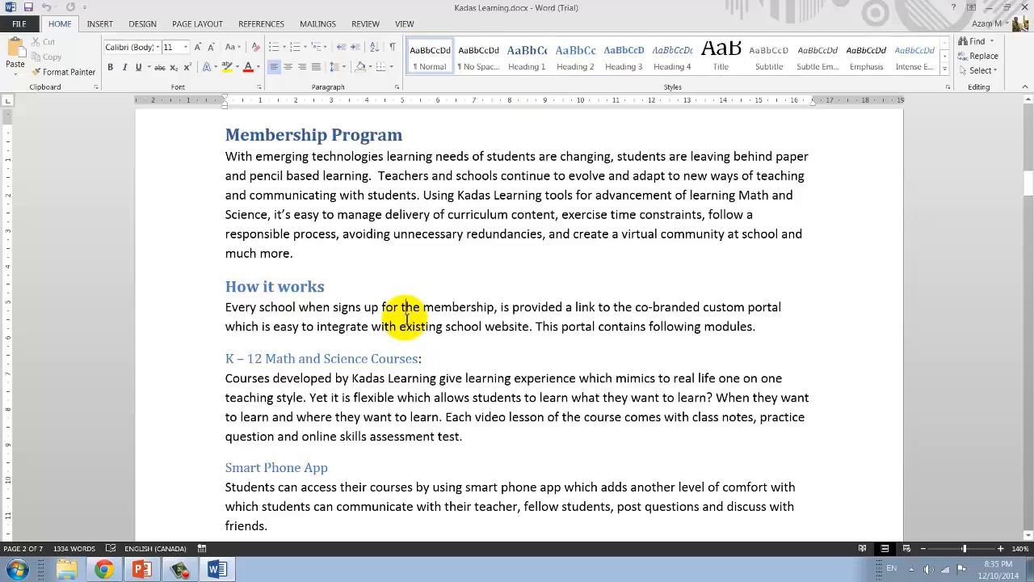
left_click(339, 362)
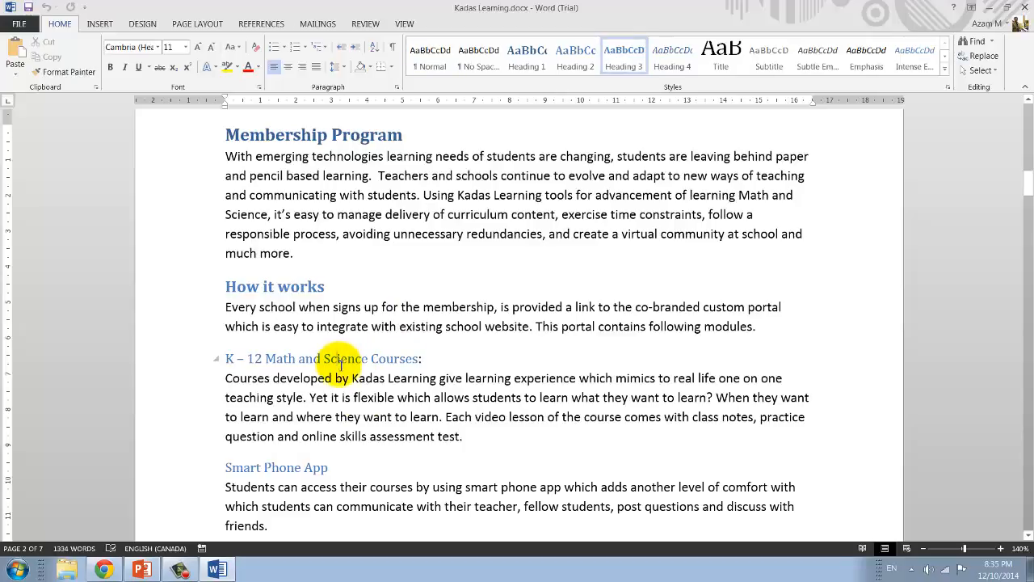
left_click(376, 417)
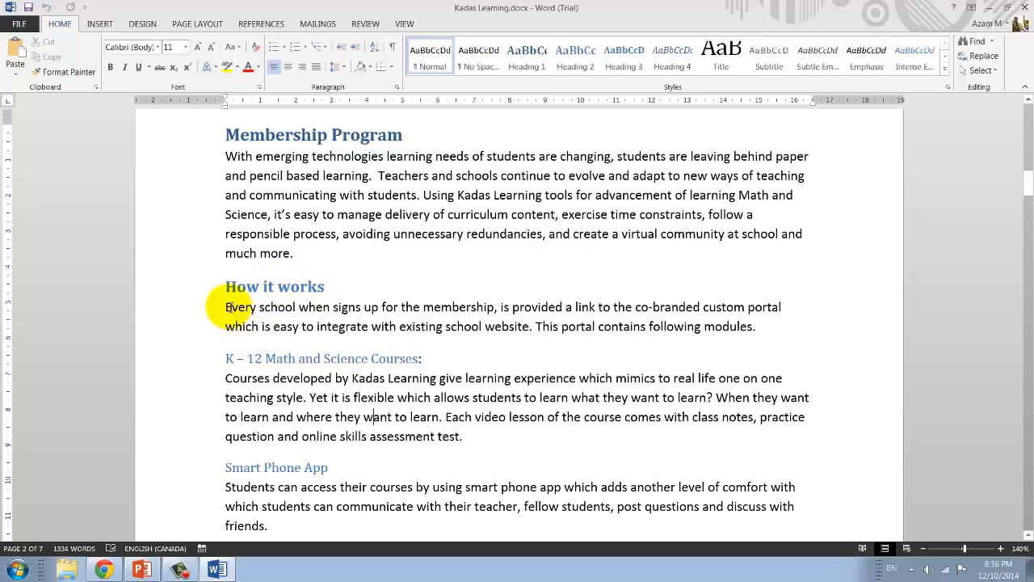
Create a paragraph style named Summary from the first sentence under How it works, leaving out its period
left_click_drag(226, 307, 517, 325)
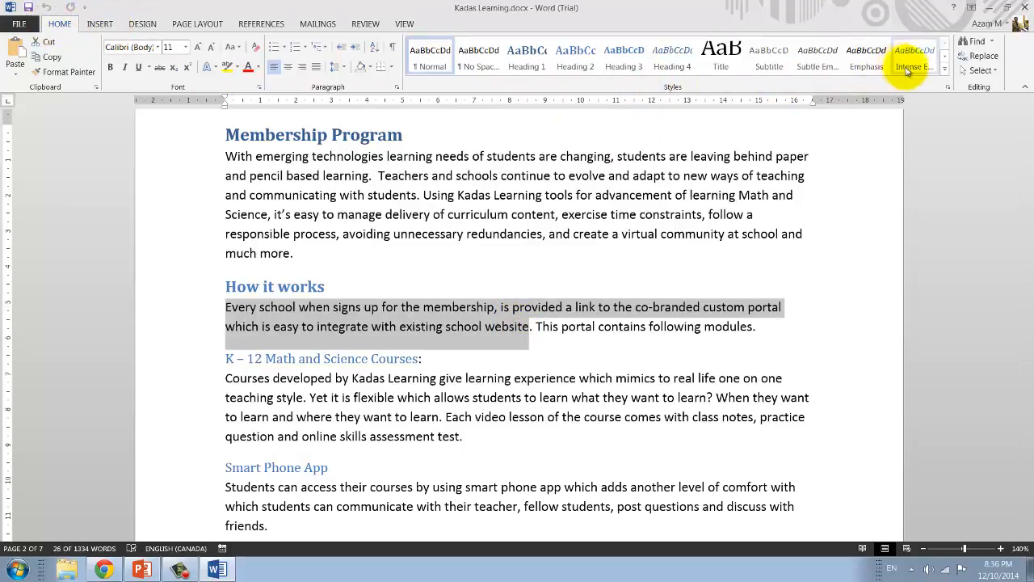
left_click(947, 74)
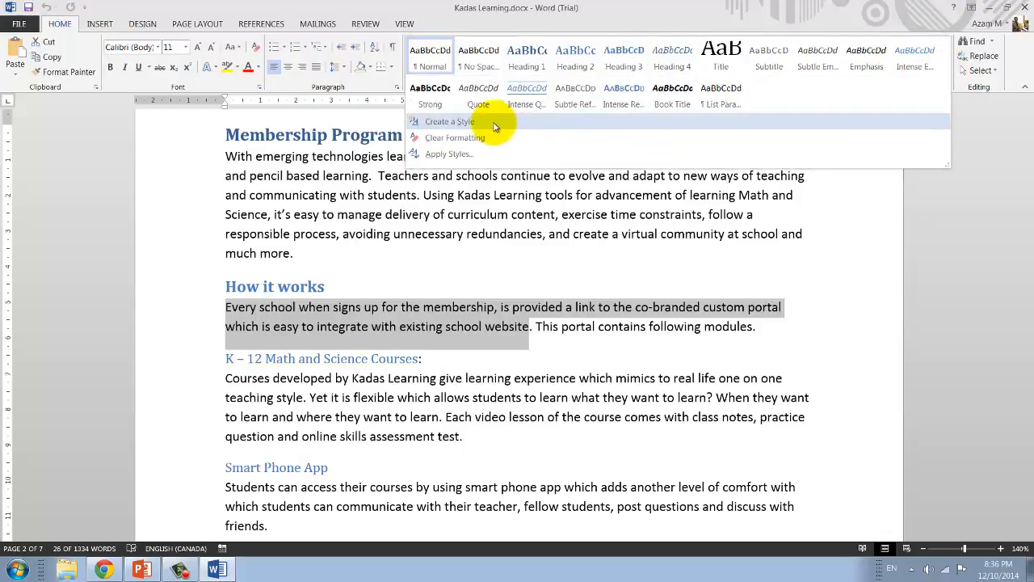
left_click(449, 121)
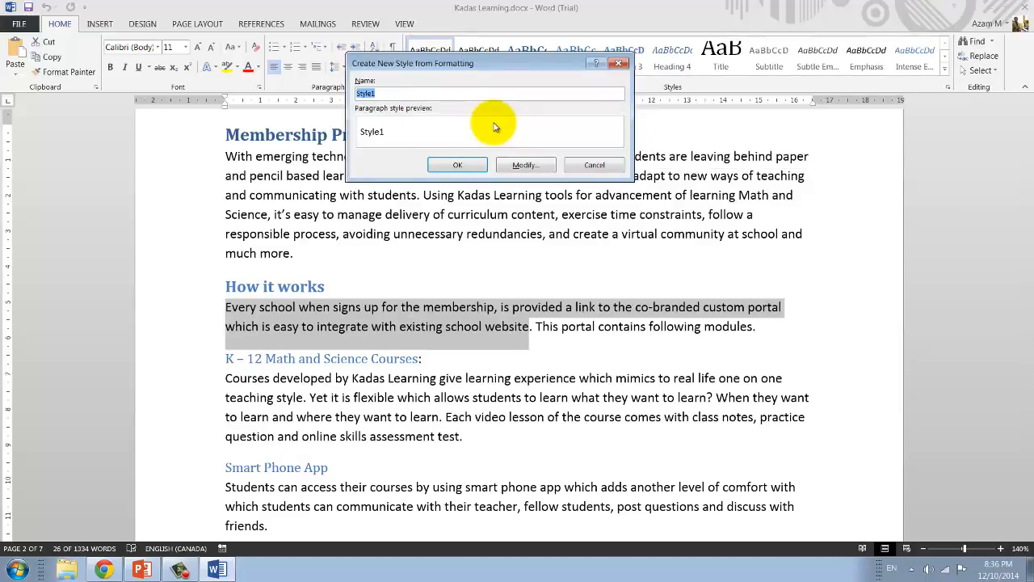
type("Summary")
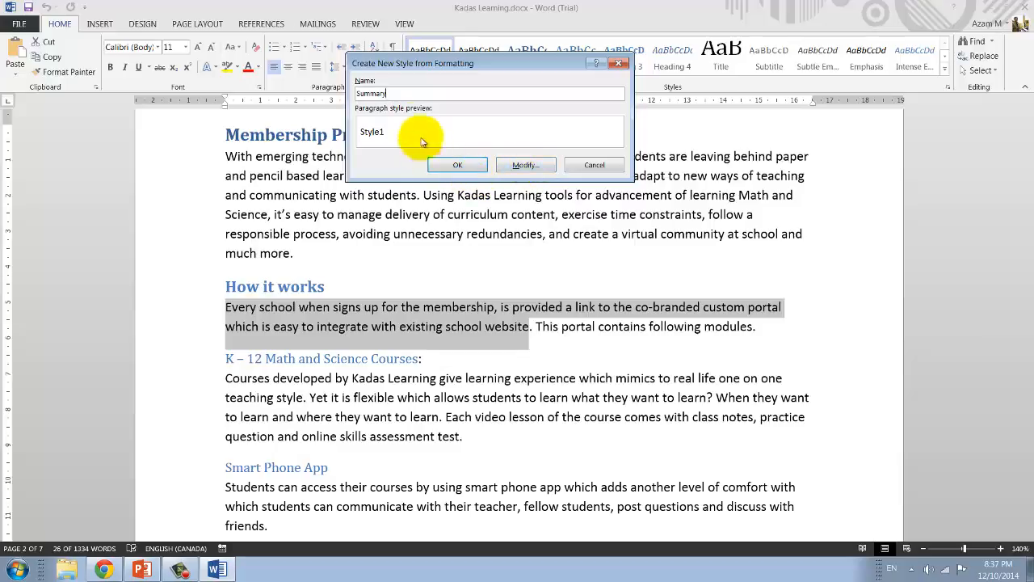
left_click(457, 166)
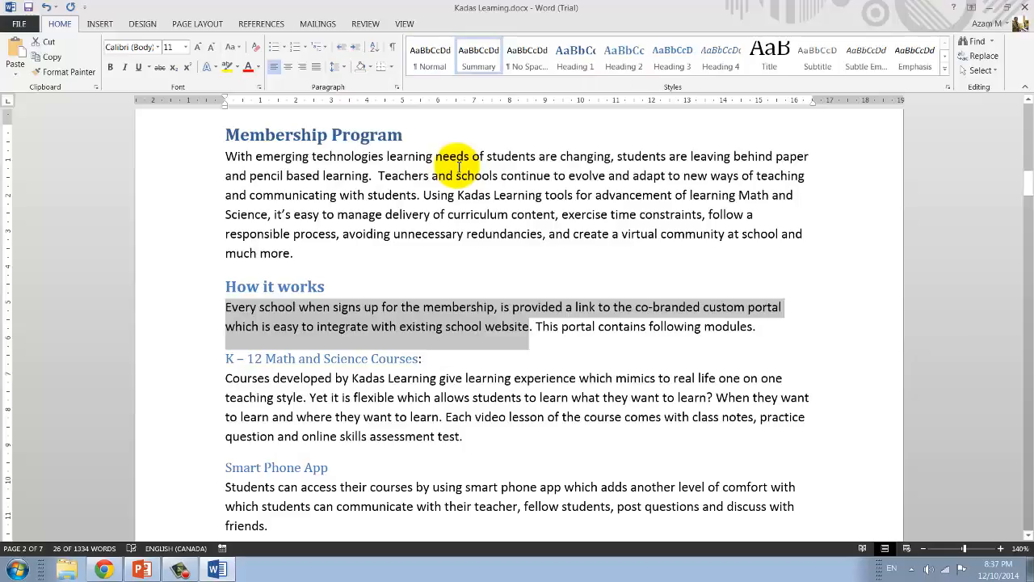
Compare the styles of the first sentence and the rest of the paragraph under How it works
left_click(611, 348)
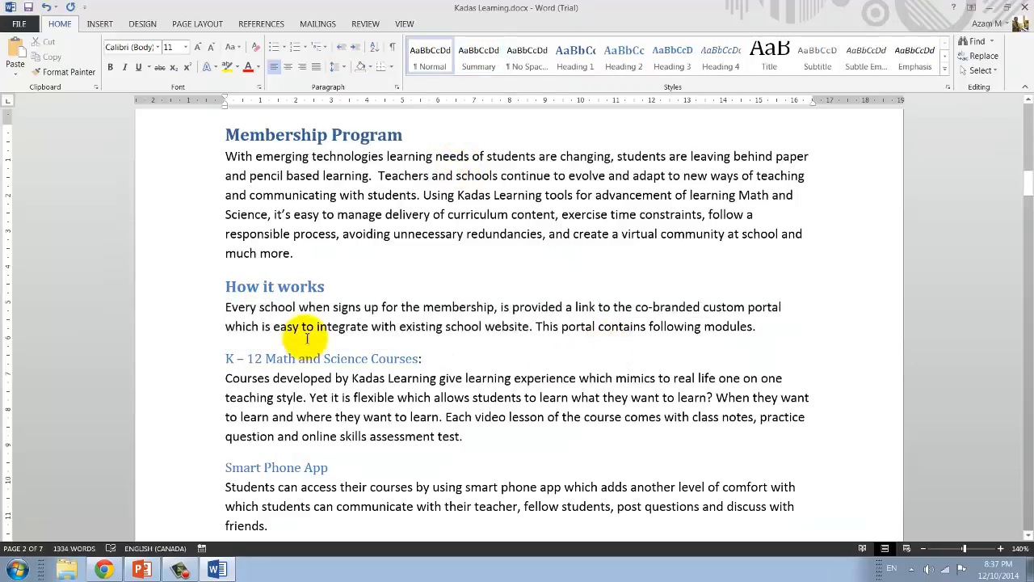
left_click_drag(223, 306, 761, 323)
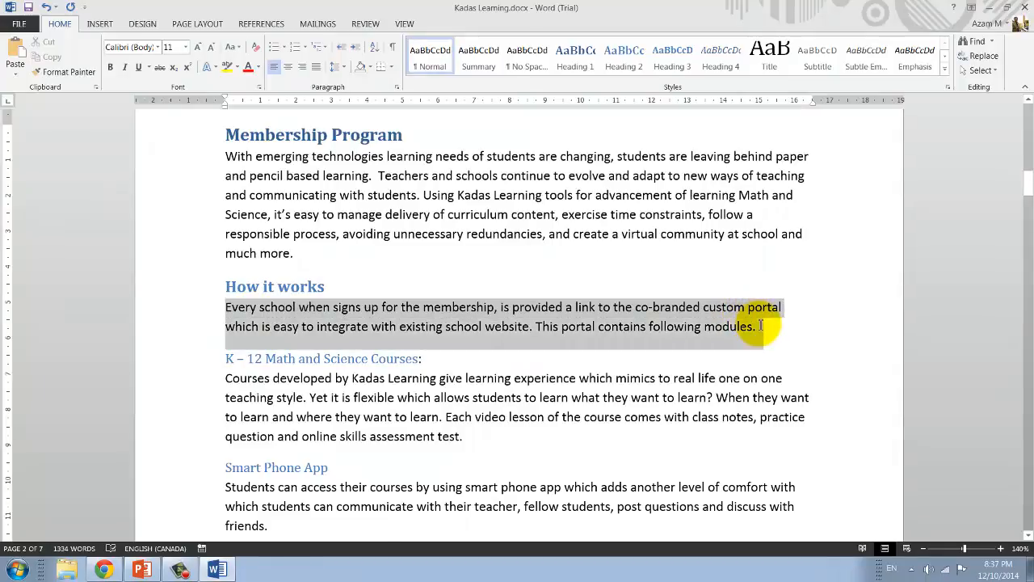
left_click(554, 346)
left_click(460, 309)
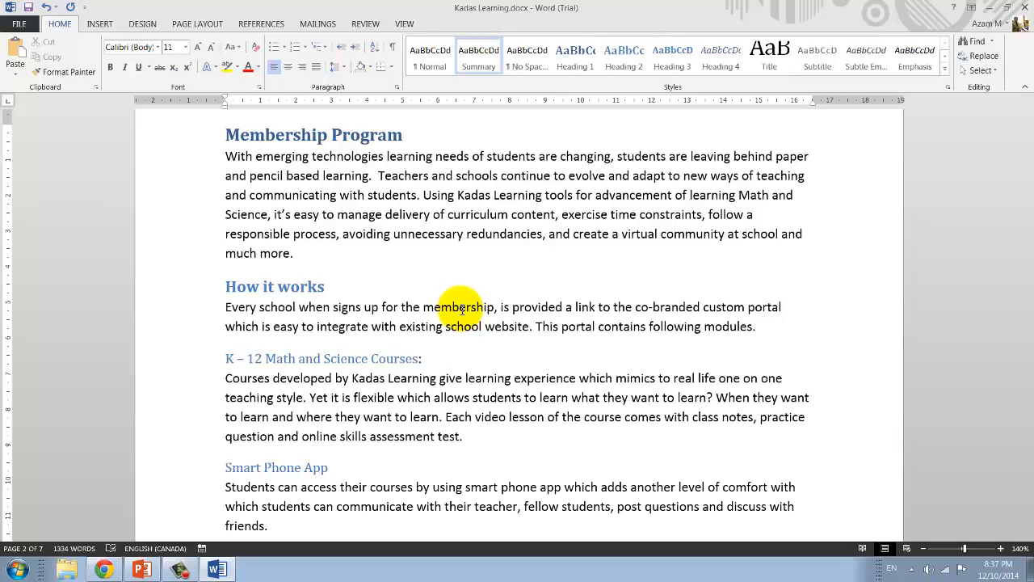
left_click(599, 328)
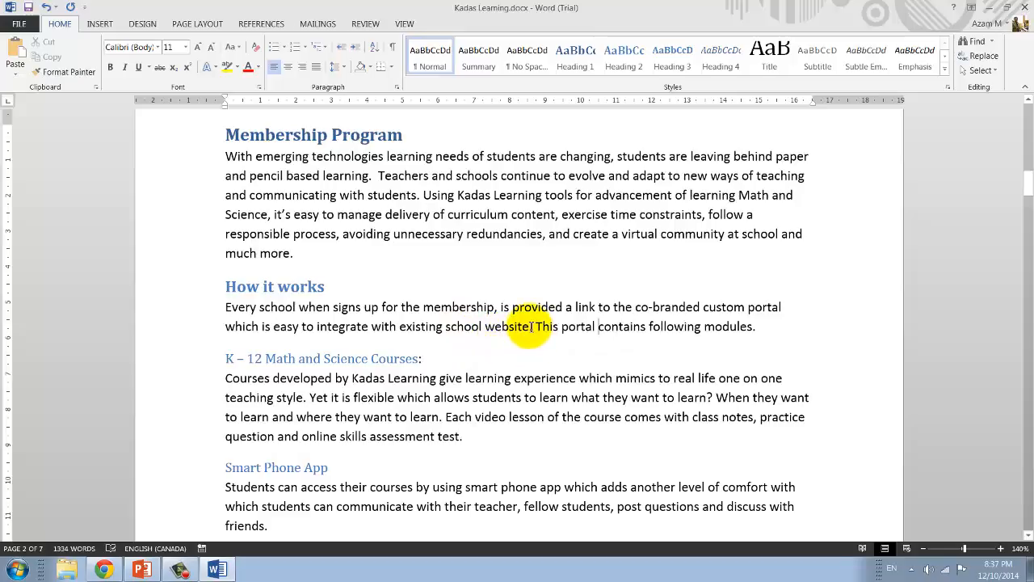
left_click_drag(530, 327, 251, 311)
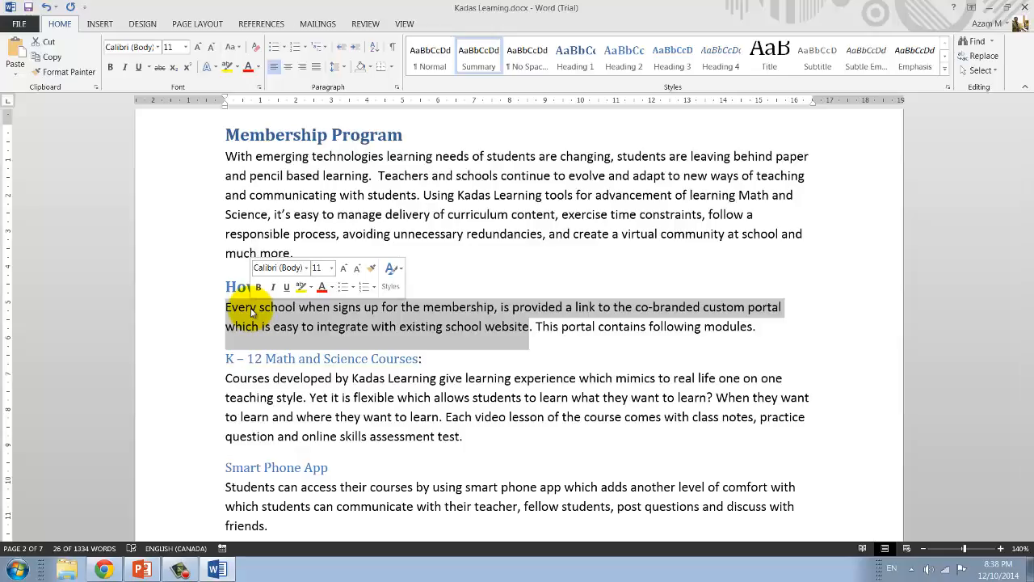
left_click(549, 358)
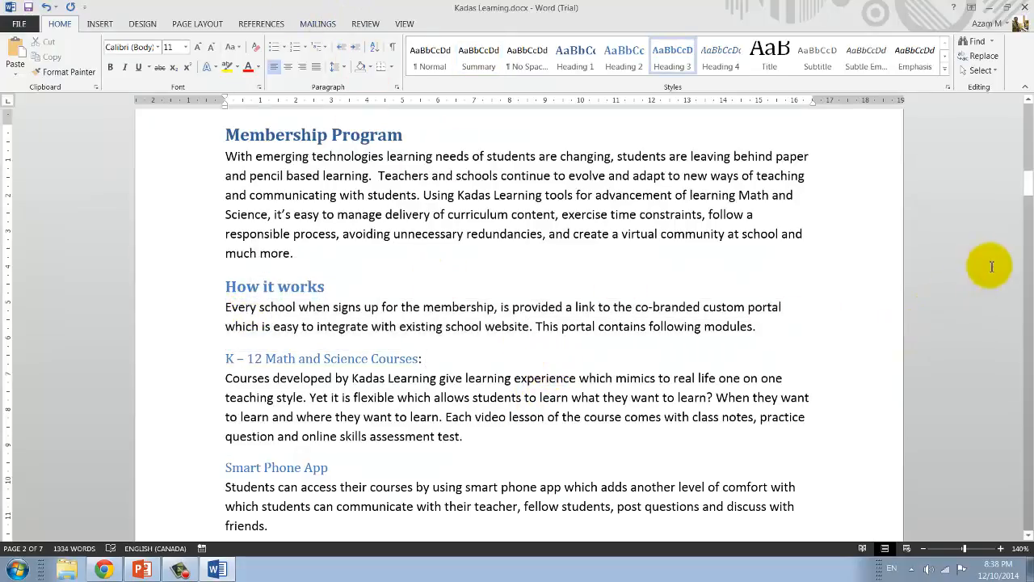
Start a custom table of contents on the blank first page and set it to show 4 levels
left_click_drag(1027, 189, 1018, 98)
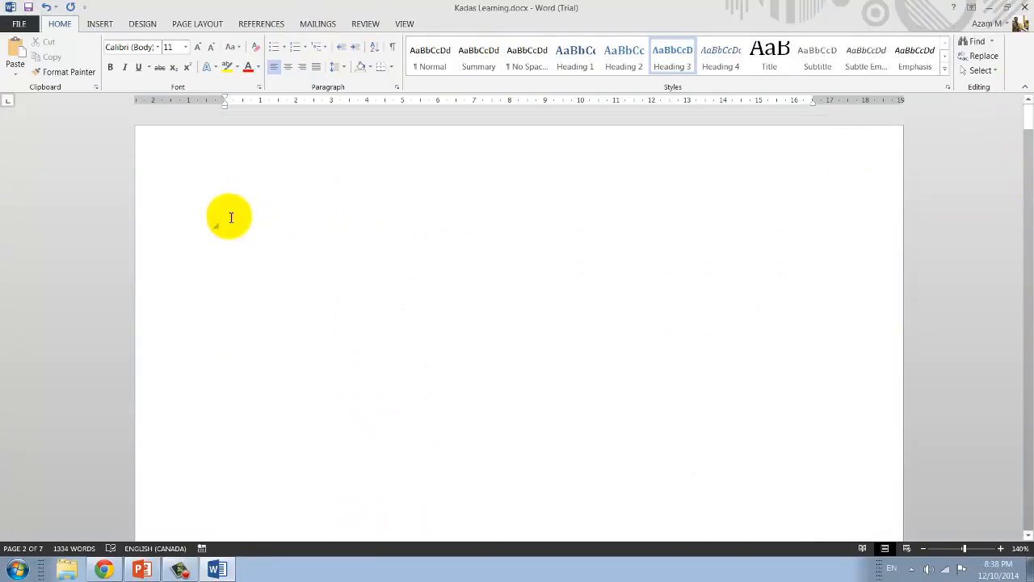
left_click(195, 200)
left_click(231, 218)
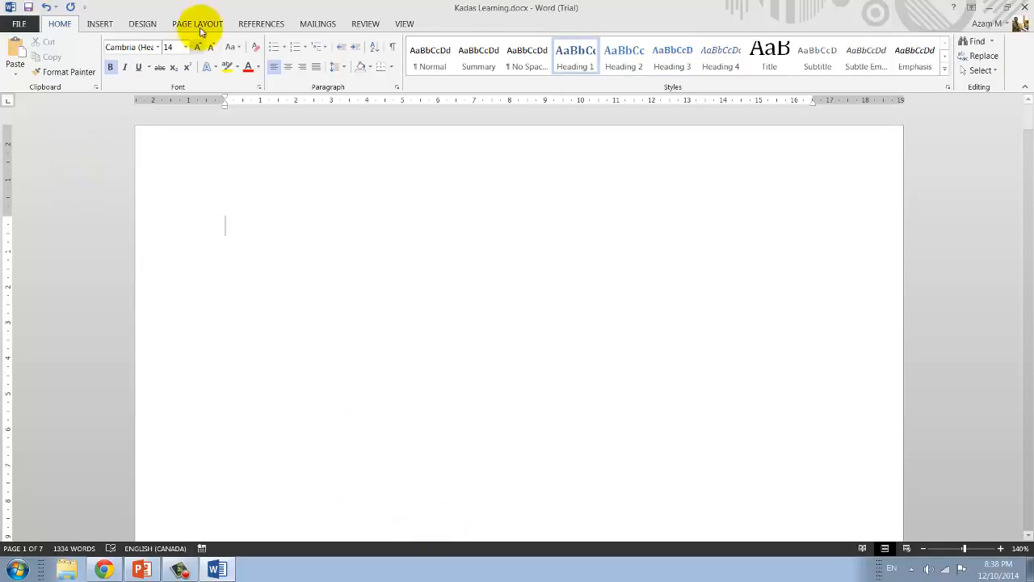
left_click(263, 31)
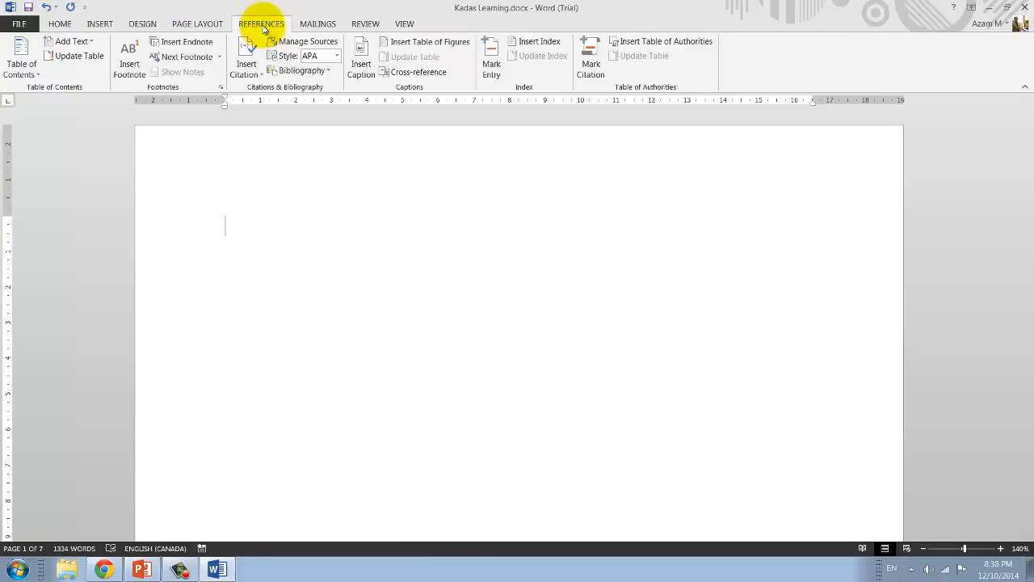
left_click(39, 74)
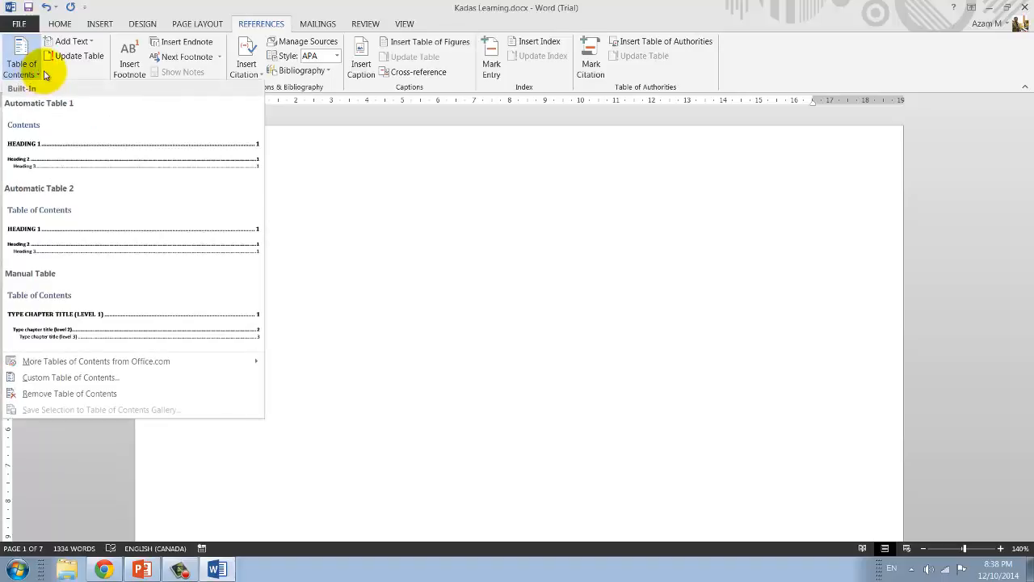
left_click(57, 385)
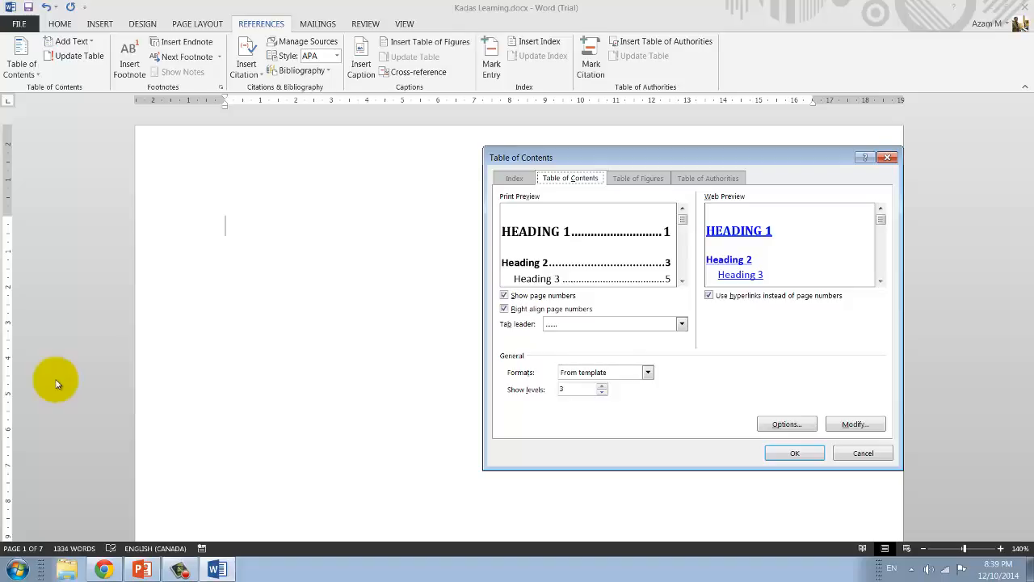
left_click(602, 386)
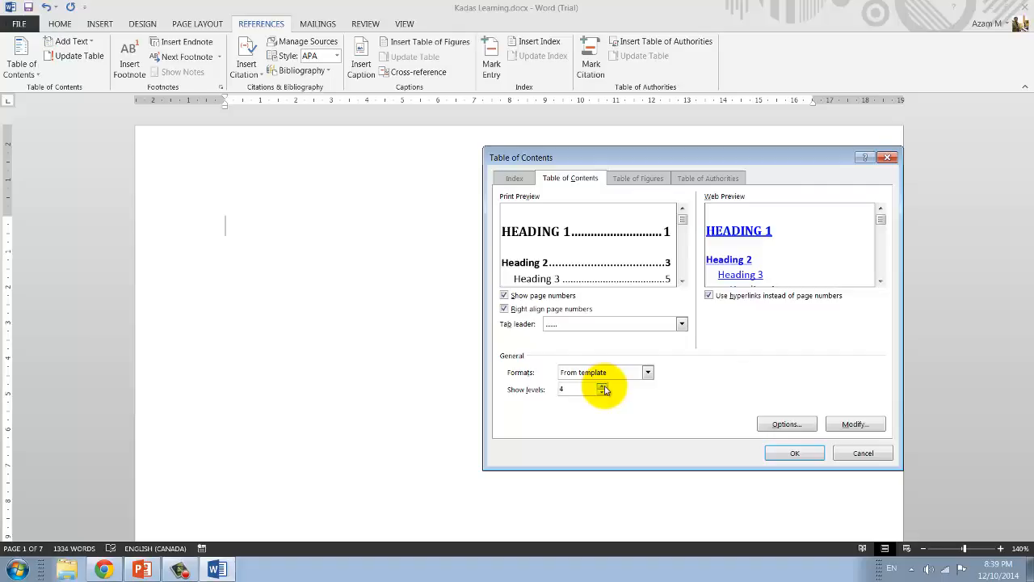
In the table of contents options, clear the TOC level of Heading 4 and assign level 4 to the Summary style
left_click(774, 426)
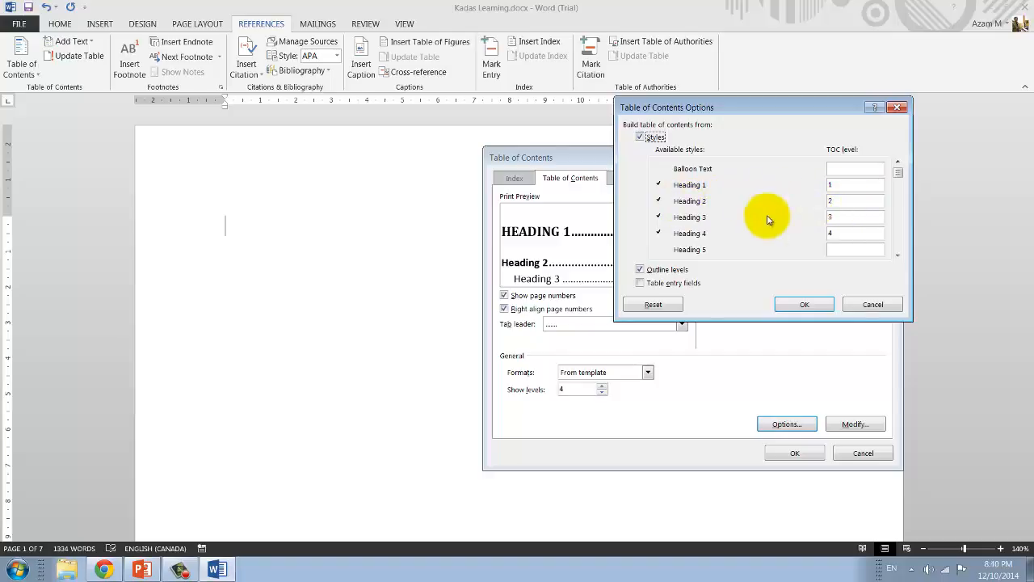
left_click(856, 215)
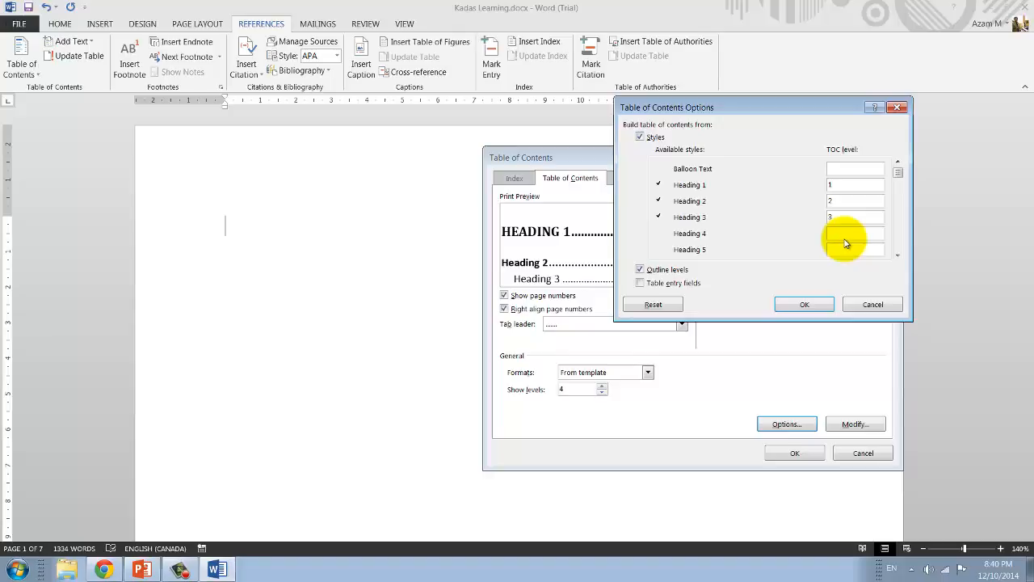
left_click(898, 256)
left_click(897, 255)
left_click(898, 255)
left_click(898, 255)
left_click(897, 255)
left_click(897, 256)
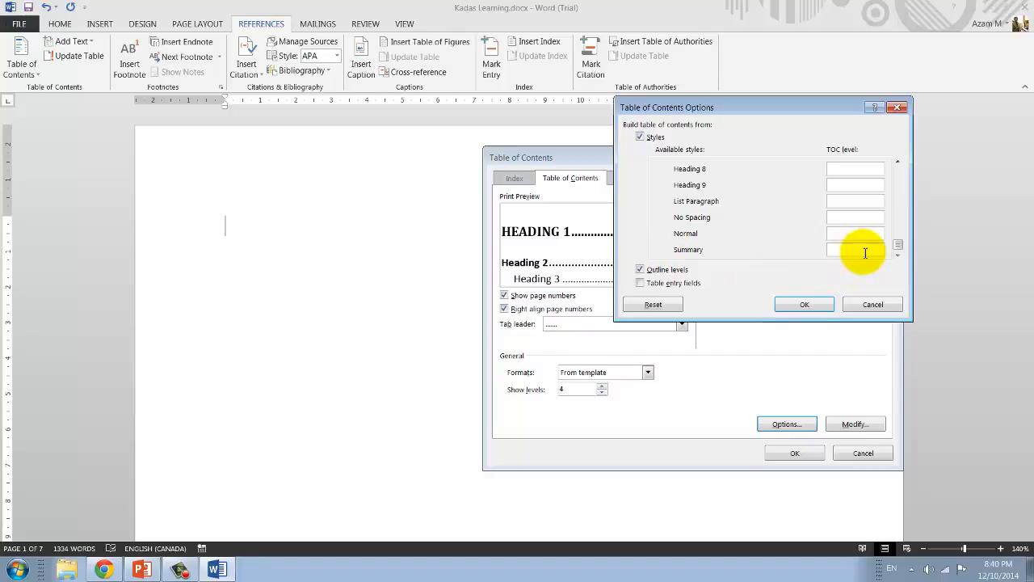
type("4")
left_click(810, 306)
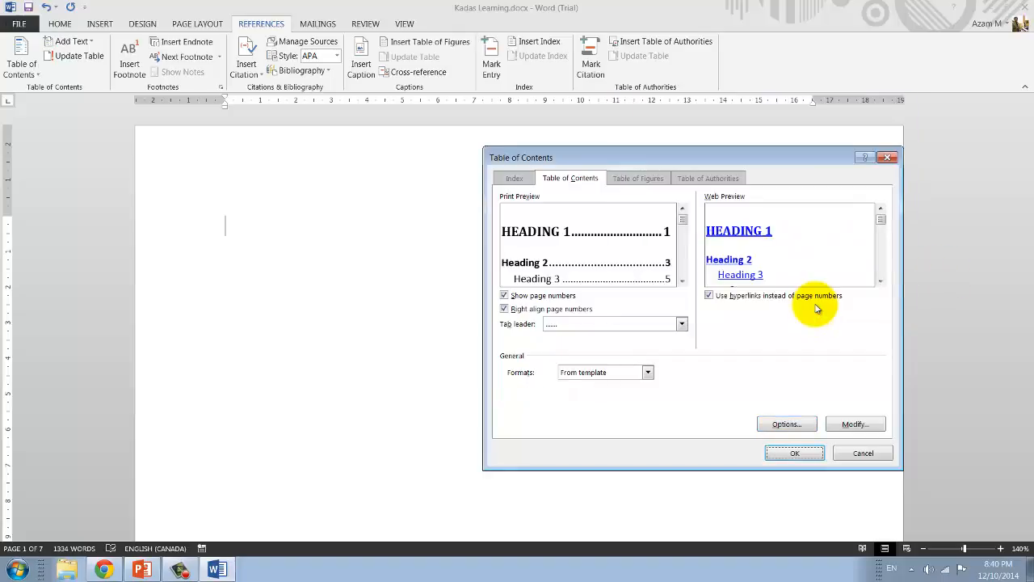
Insert the custom table of contents on the first page and view it from its beginning
left_click(798, 456)
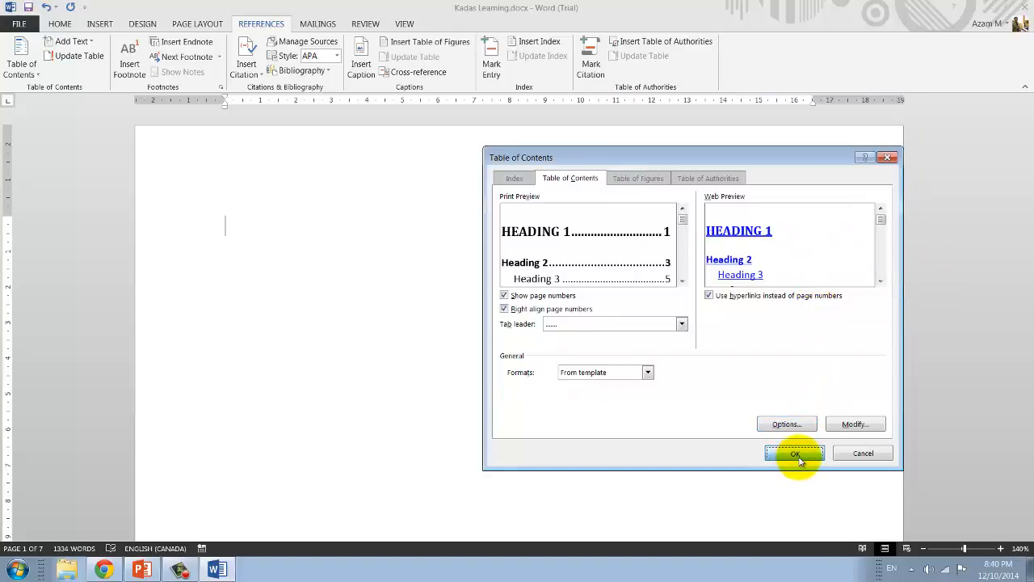
left_click(796, 455)
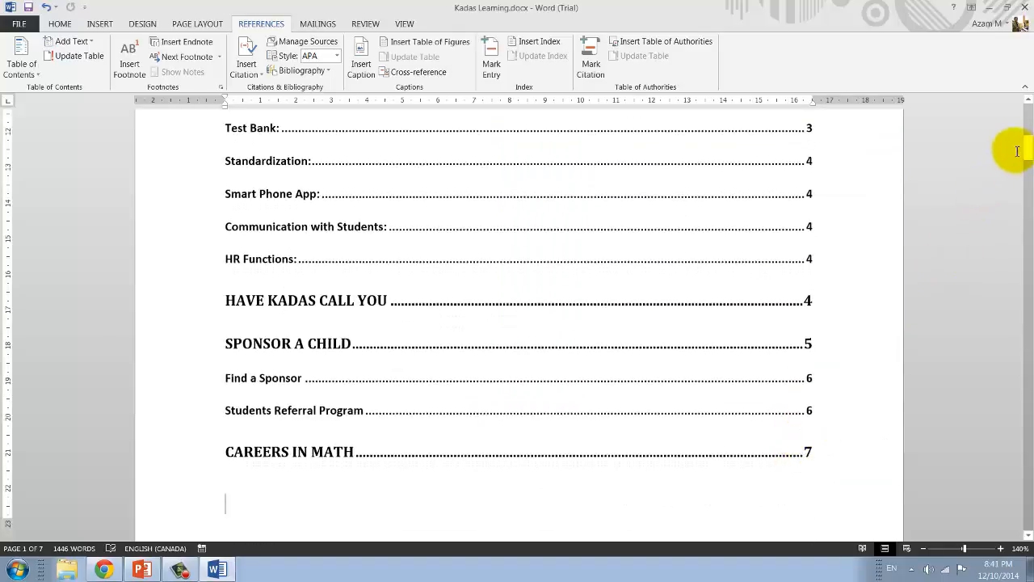
left_click_drag(1027, 139, 1016, 88)
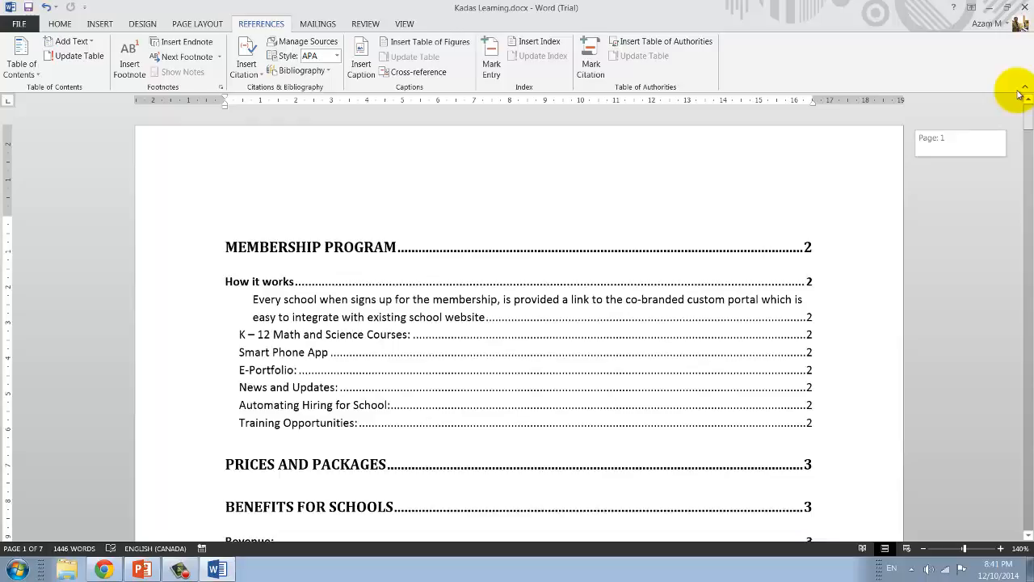
Set the left indent of the summary entry under How it works in the table of contents to 1.3 cm
mouse_move(485, 317)
left_mouse_down()
mouse_move(259, 299)
mouse_move(237, 307)
left_mouse_up()
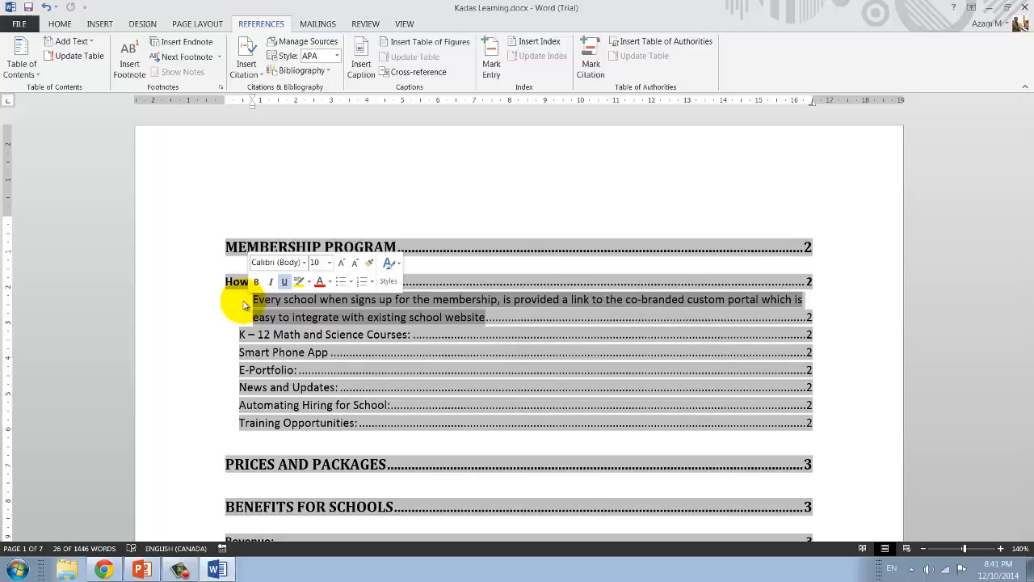
left_click(510, 404)
left_click_drag(488, 317, 253, 297)
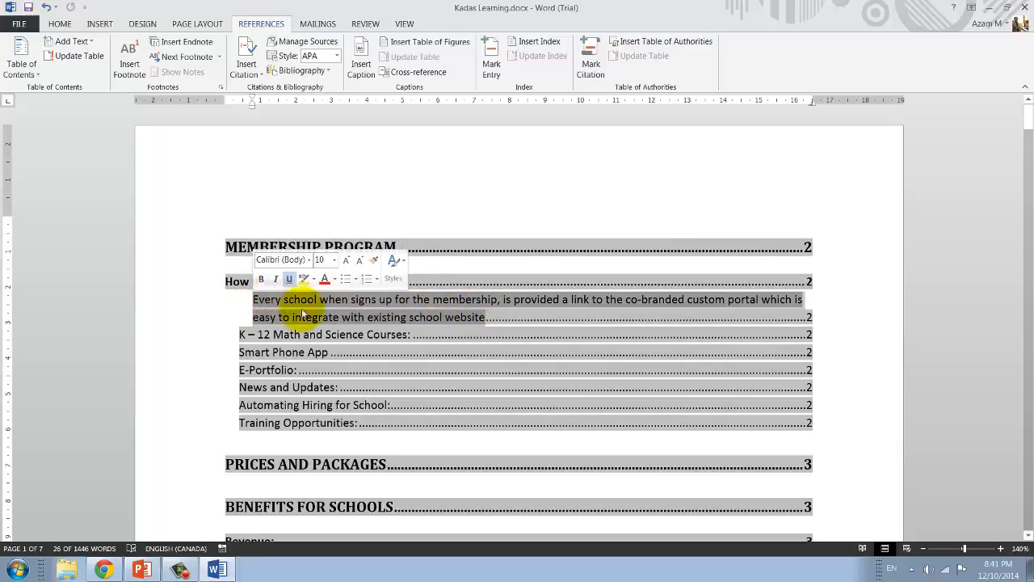
right_click(425, 315)
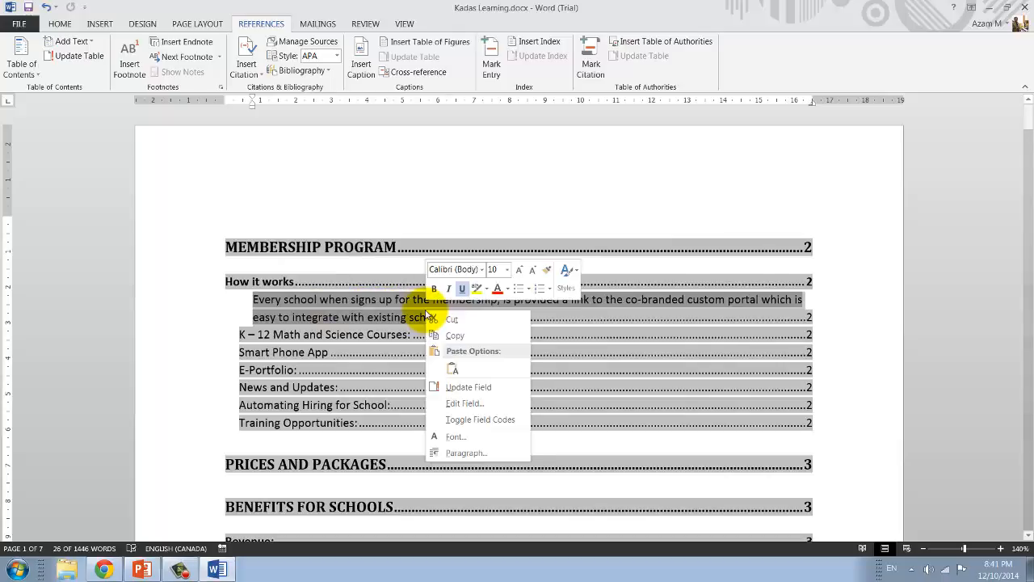
left_click(466, 453)
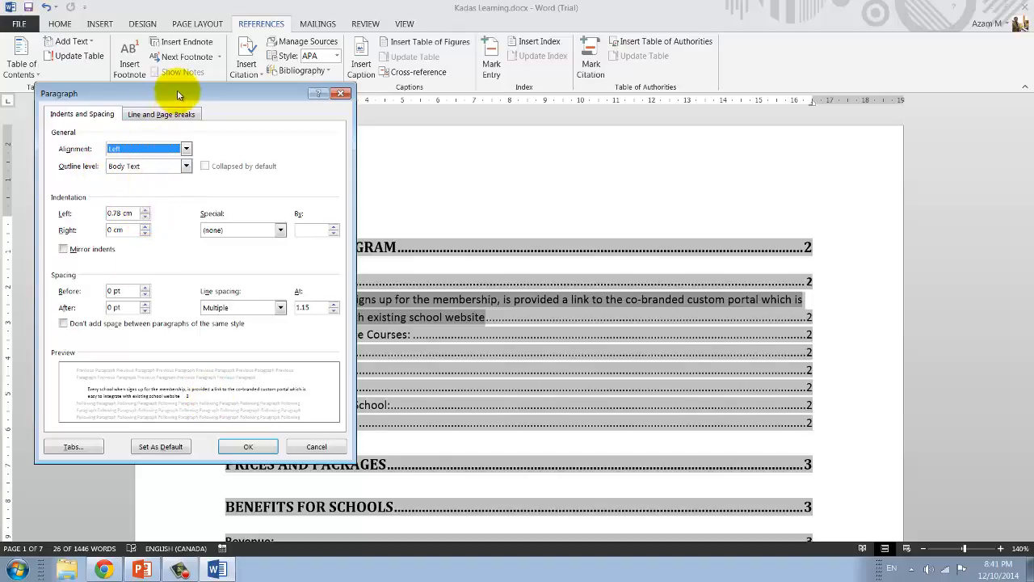
left_click_drag(177, 92, 202, 44)
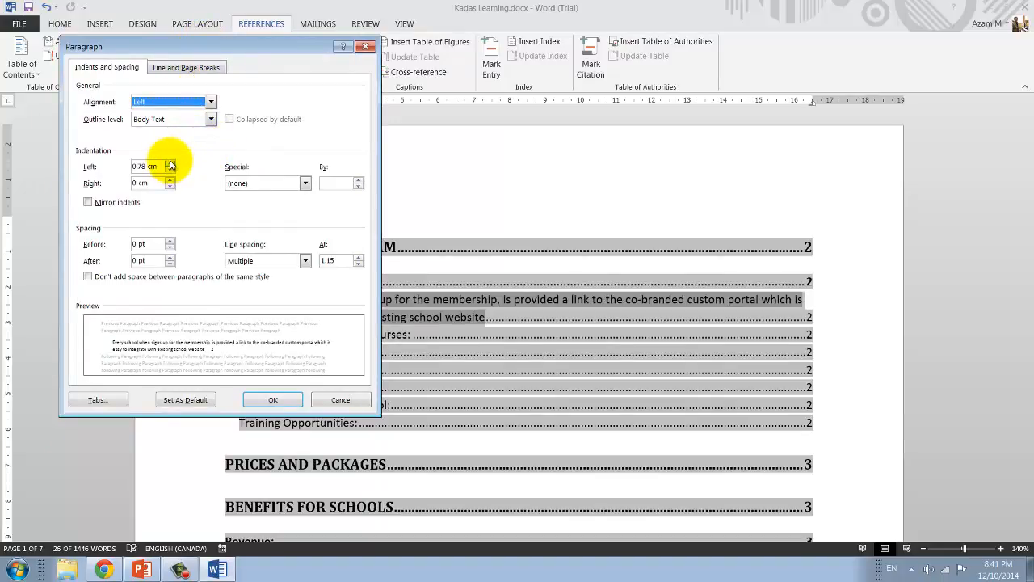
left_click(171, 162)
left_click(170, 162)
left_click(170, 163)
left_click(170, 164)
left_click(171, 164)
left_click(170, 164)
Set the right indent of the summary entry under How it works to 0.4 cm and apply the paragraph settings
left_click(170, 180)
left_click(170, 180)
left_click(170, 180)
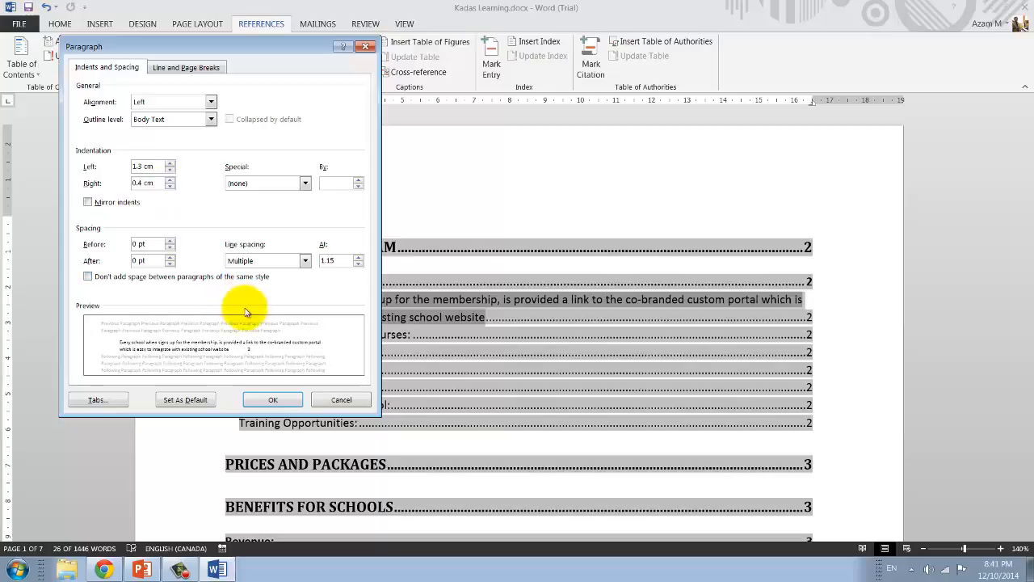
left_click(273, 402)
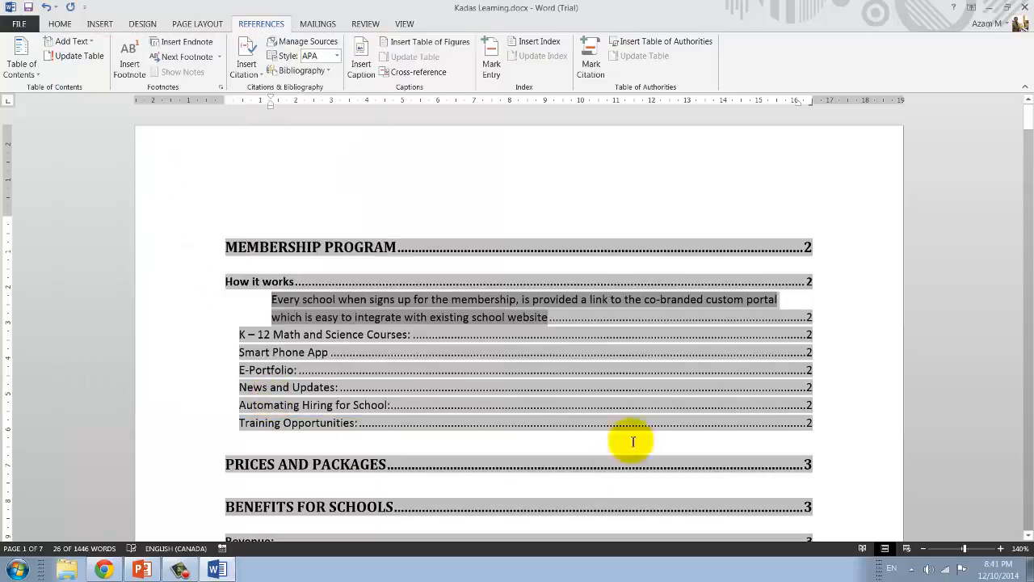
left_click(586, 319)
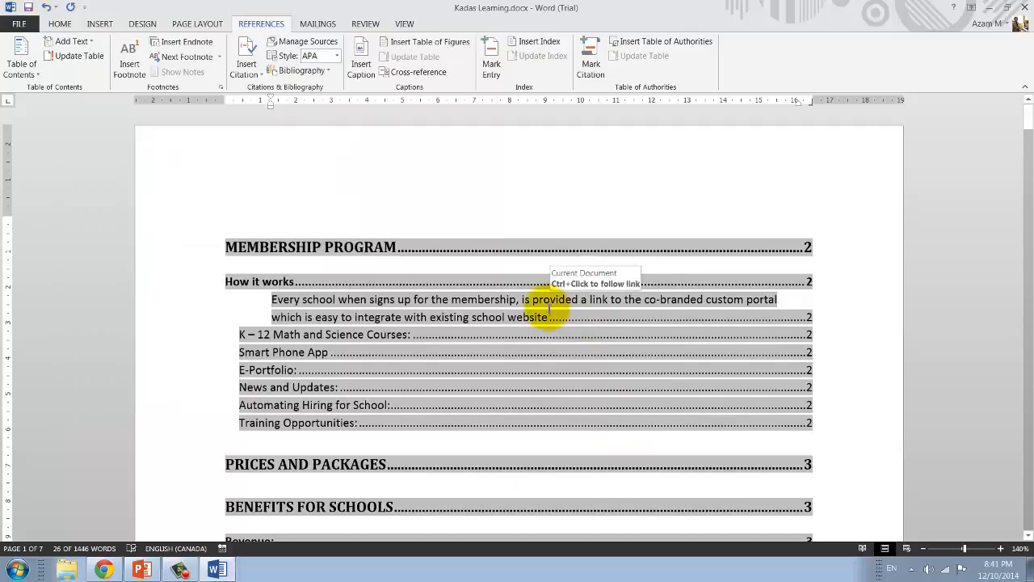
Format the summary sentence under How it works in the table of contents as italic at font size 9
left_click_drag(548, 317, 275, 301)
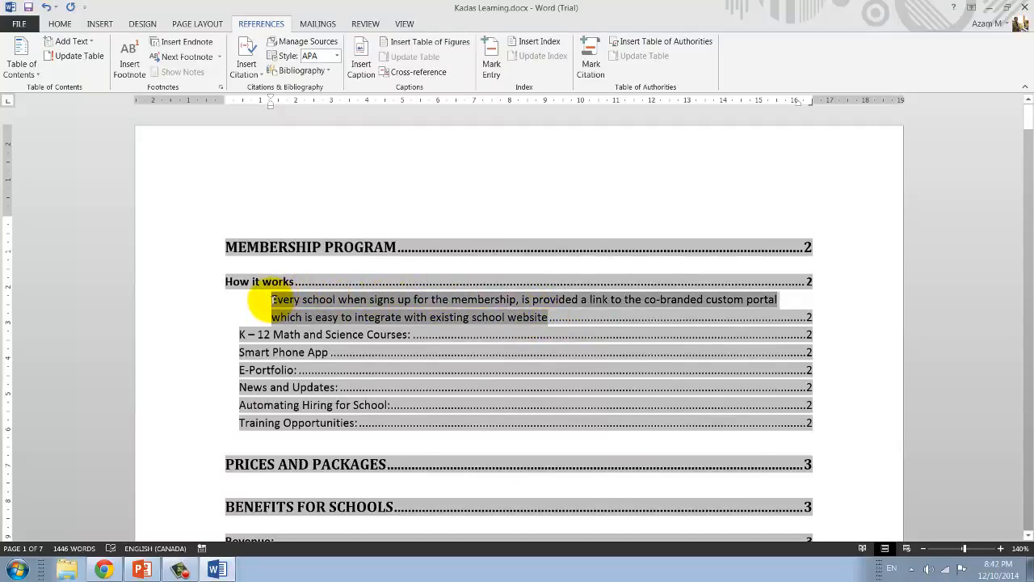
right_click(341, 306)
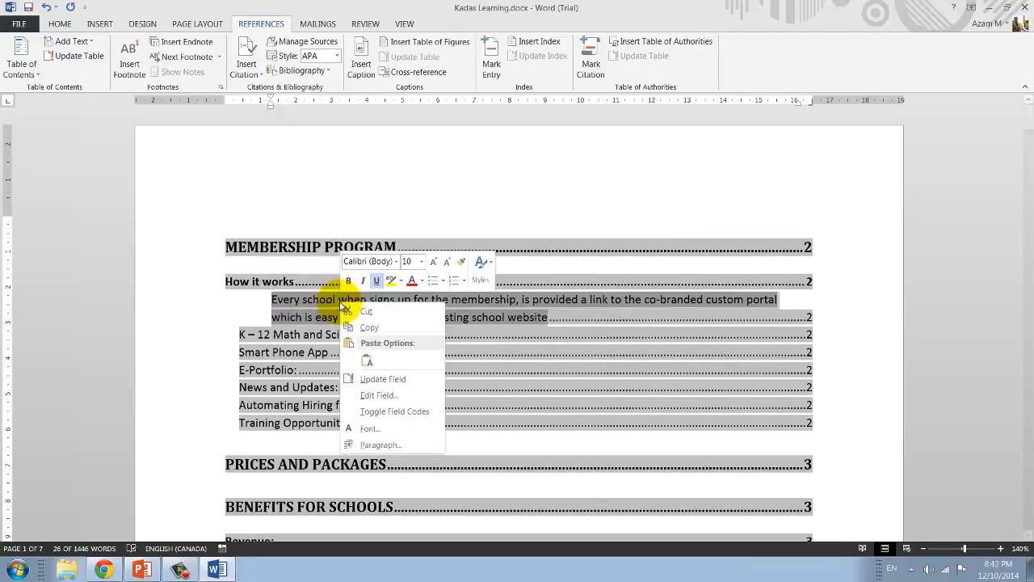
left_click(408, 428)
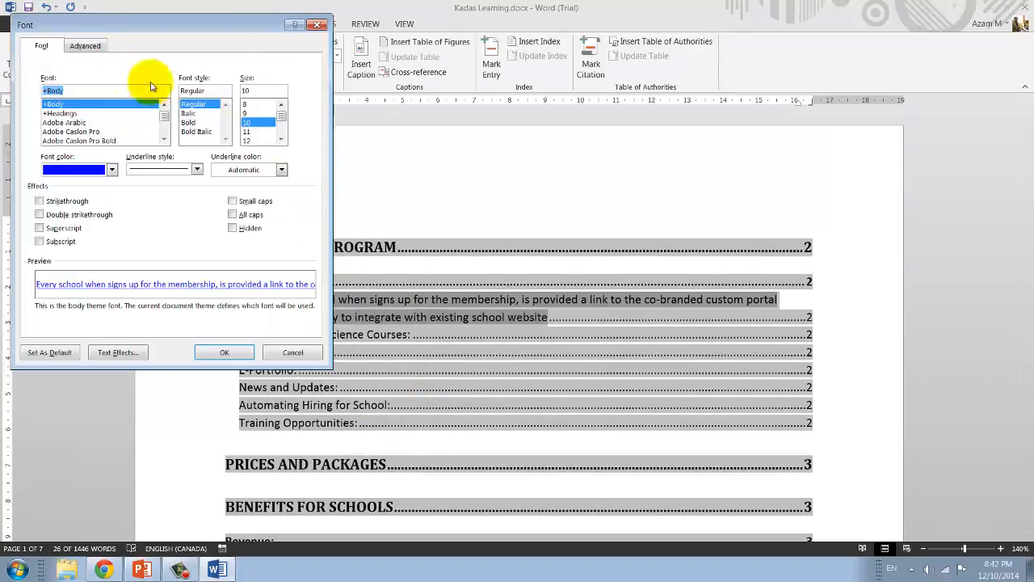
left_click(190, 113)
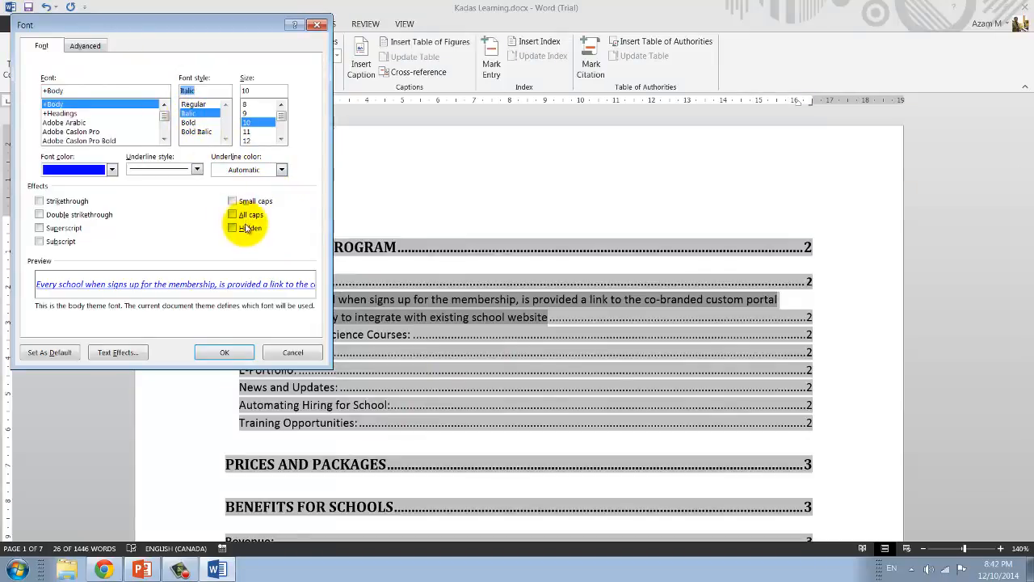
left_click(256, 114)
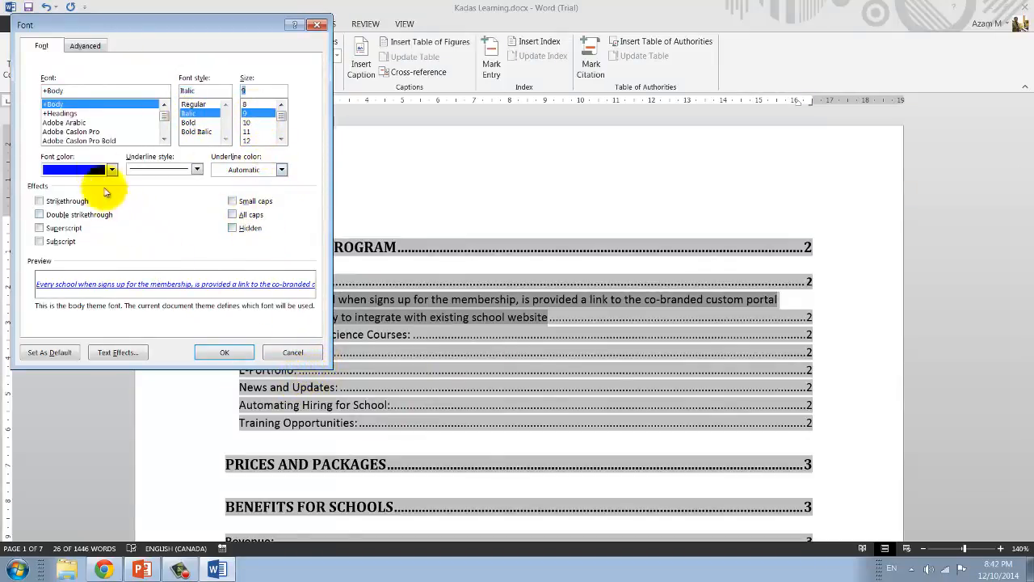
left_click(226, 354)
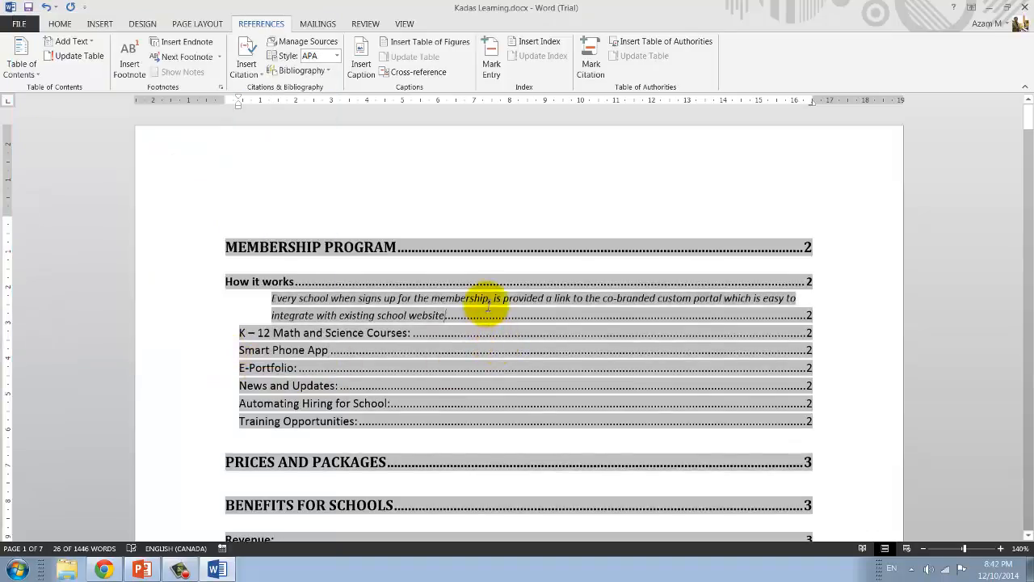
left_click(555, 476)
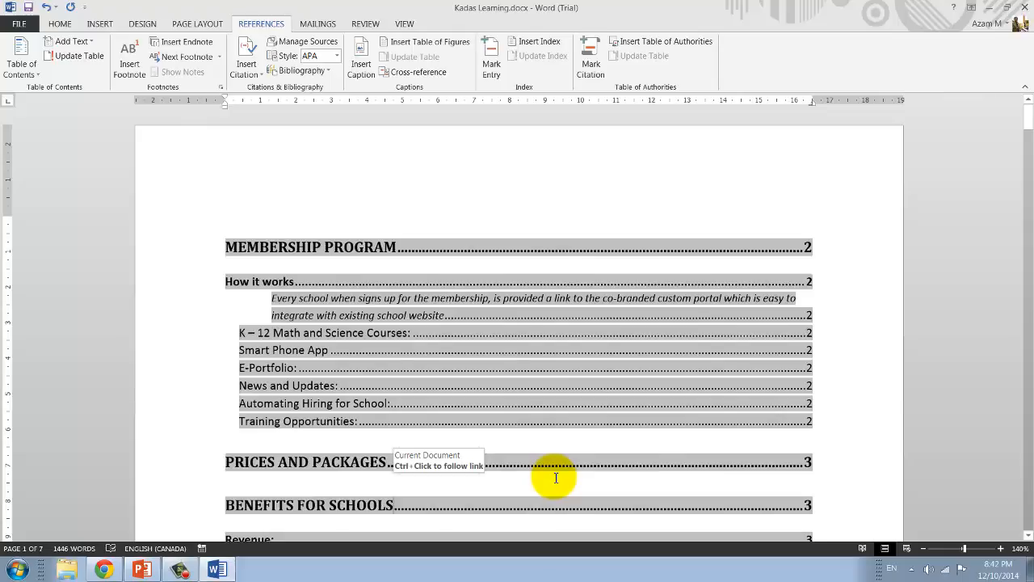